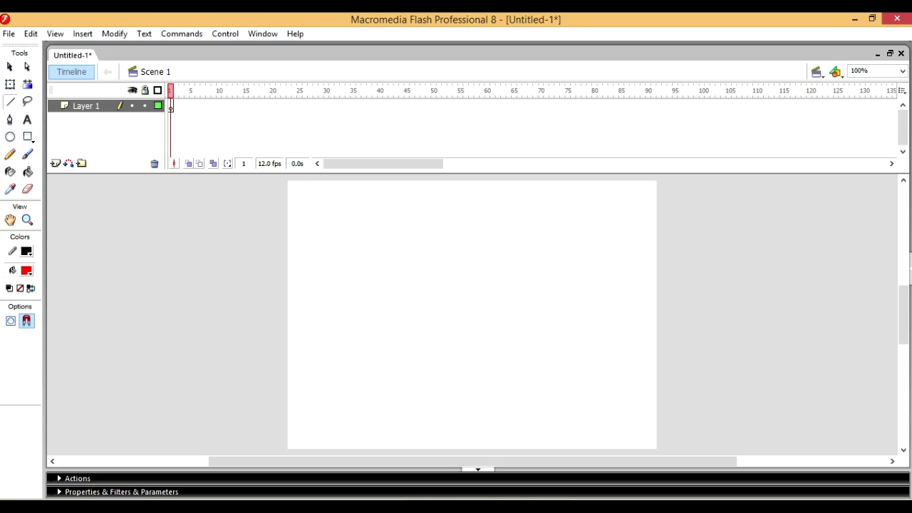
Draw two line segments left of centre and bend them into one smooth, smile-like curve
mouse_move(355, 286)
left_mouse_down()
mouse_move(422, 316)
mouse_move(383, 307)
left_mouse_up()
key("v")
key("n")
mouse_move(421, 314)
left_mouse_down()
mouse_move(450, 303)
mouse_move(435, 310)
left_mouse_up()
key("v")
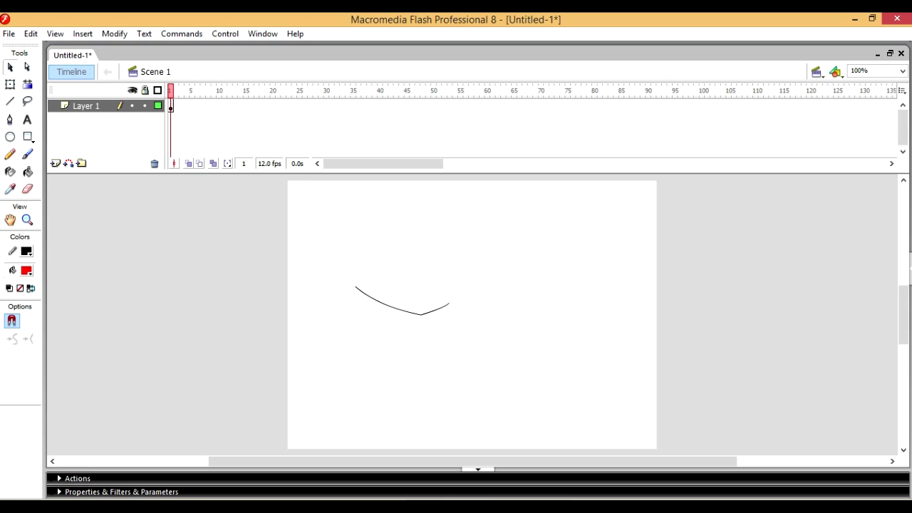
left_click_drag(435, 309, 436, 312)
key("ctrl+z")
left_click_drag(435, 308, 435, 312)
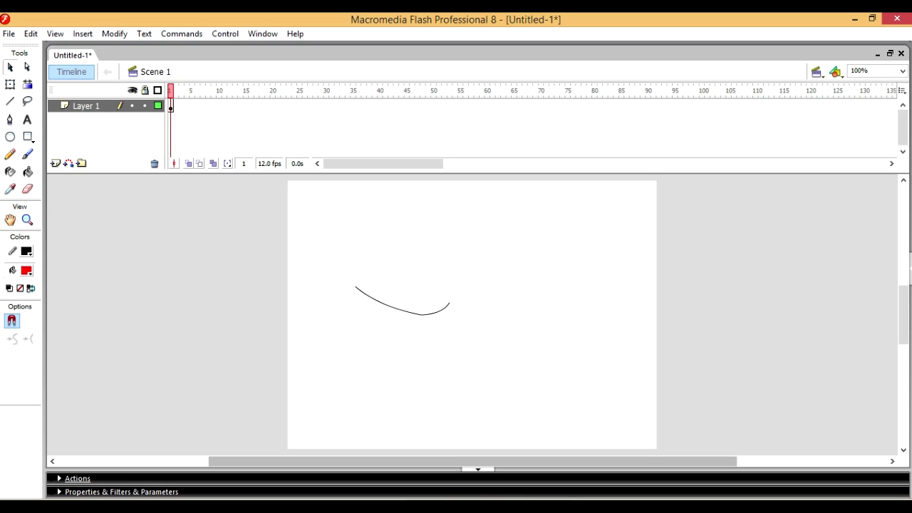
Close the duplicate chibi reference window, view the remaining picture, then minimize it
mouse_move(509, 508)
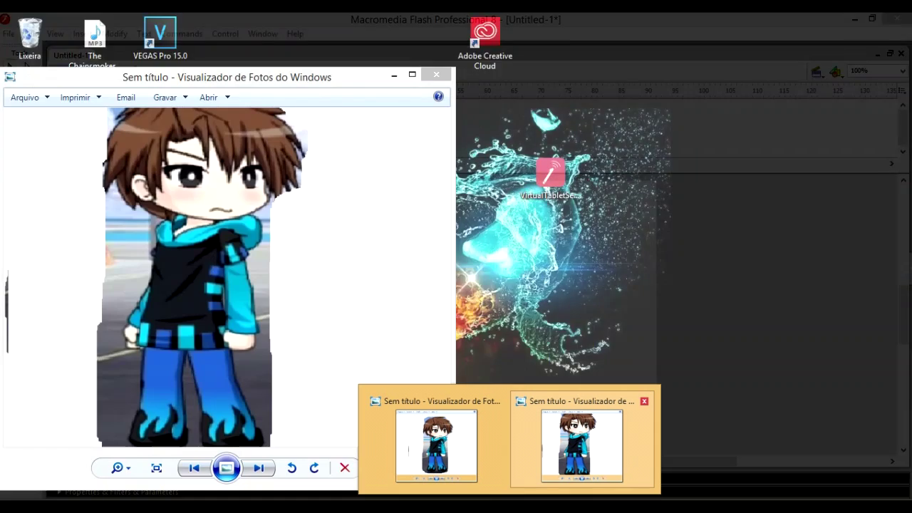
left_click(650, 402)
mouse_move(509, 441)
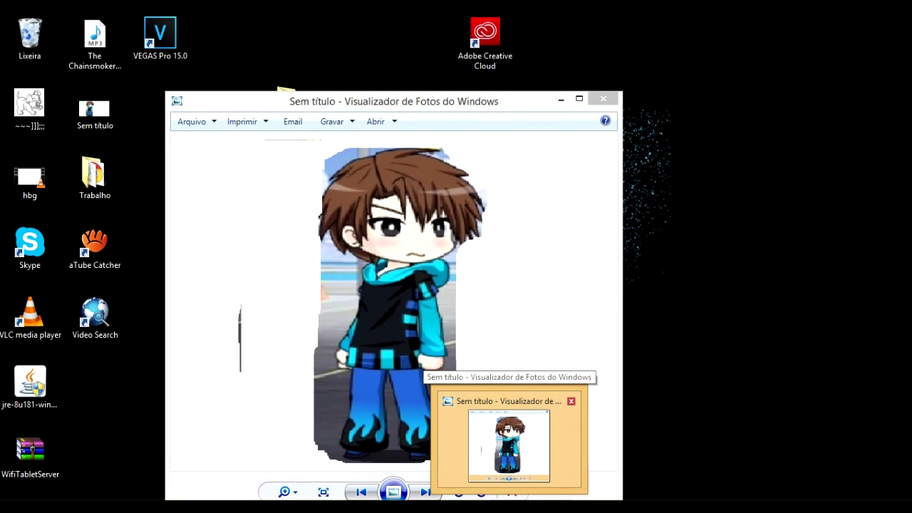
left_click(509, 442)
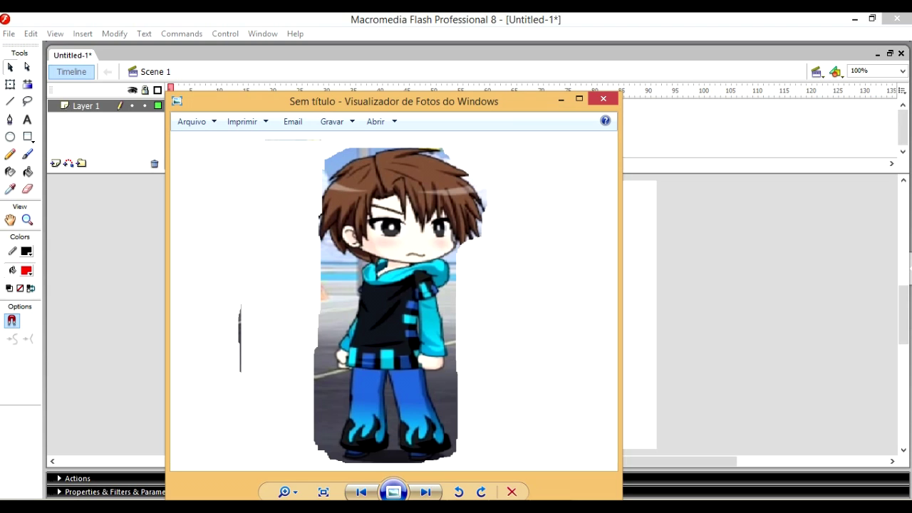
left_click(561, 99)
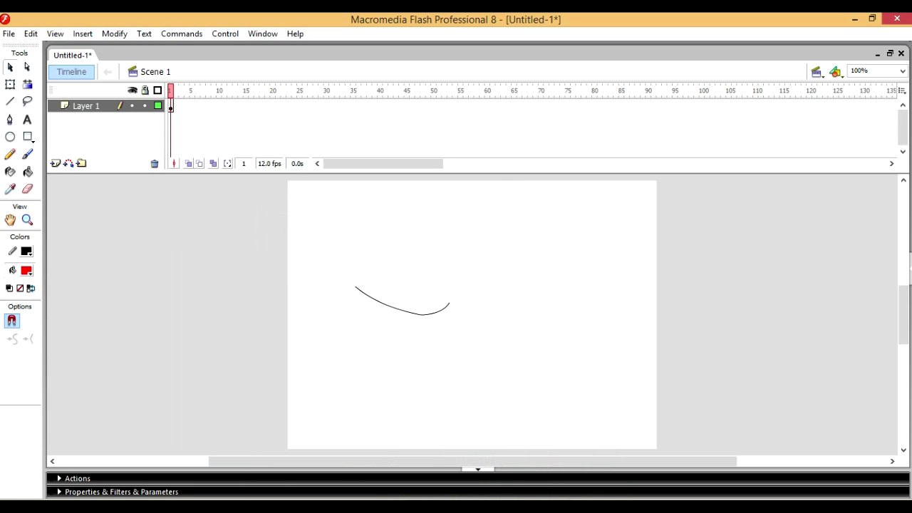
Replace the extra segment with a short stroke rising up-right from the curve's end
key("n")
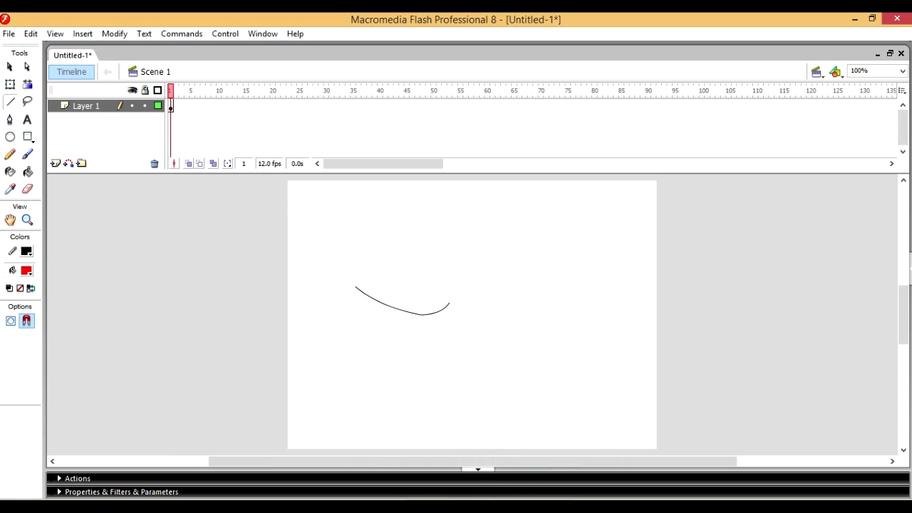
left_click_drag(449, 304, 456, 292)
key("ctrl+z")
key("ctrl+z")
key("ctrl+z")
left_click_drag(421, 314, 442, 301)
key("v")
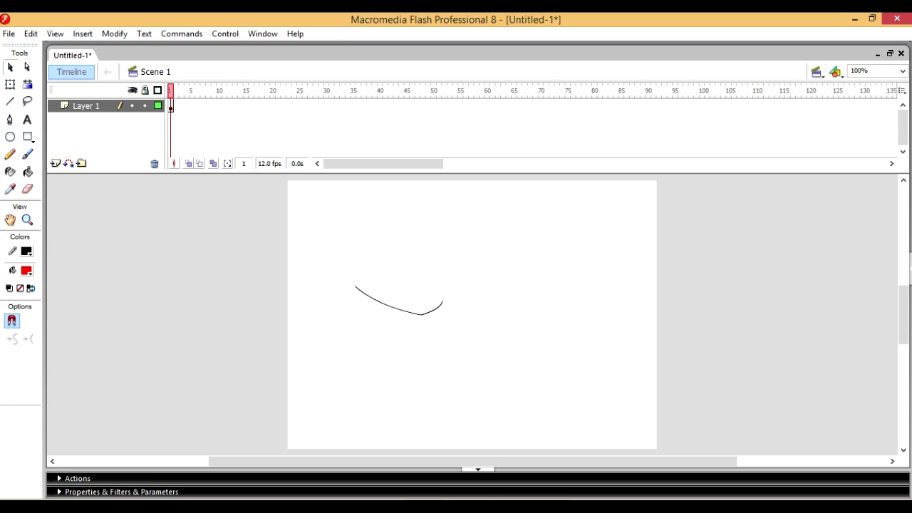
Add a short vertical stroke at the curve's right end, bowed slightly outward into a hook
key("n")
left_click_drag(442, 301, 443, 286)
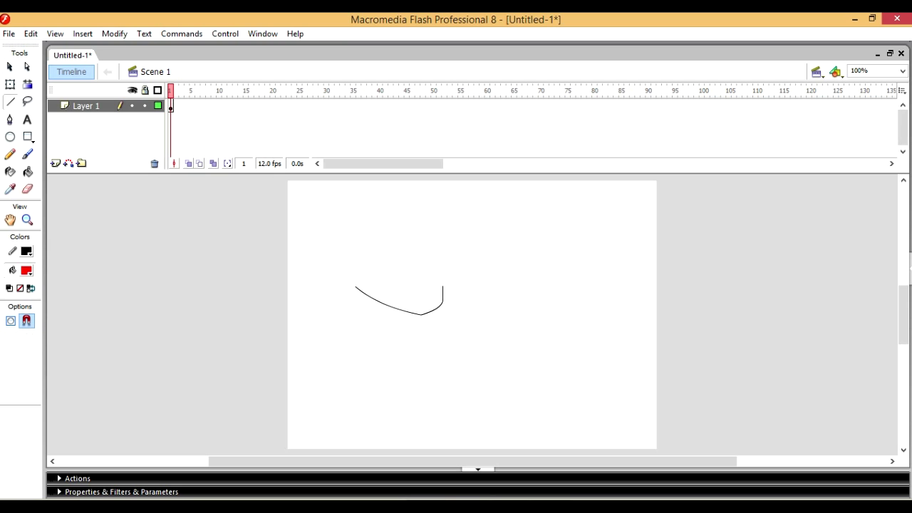
key("v")
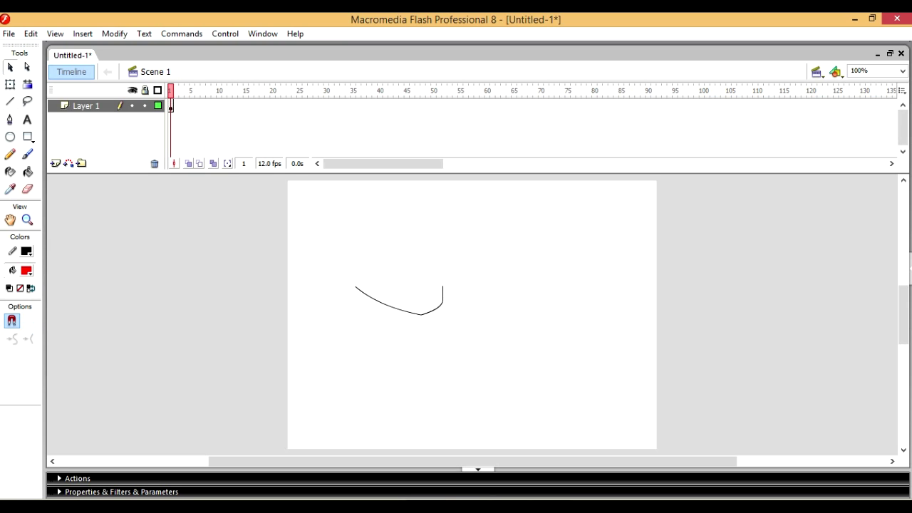
left_click_drag(443, 293, 449, 294)
key("ctrl+z")
key("n")
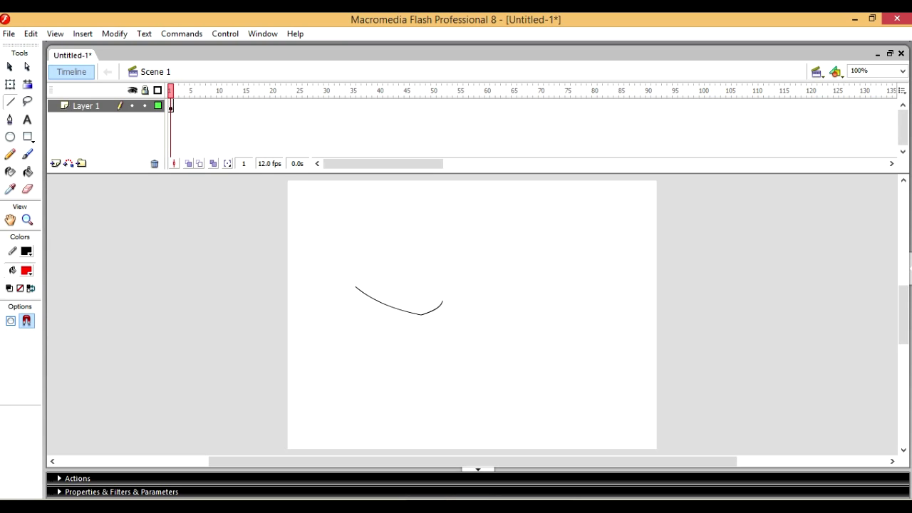
left_click_drag(442, 301, 443, 287)
key("v")
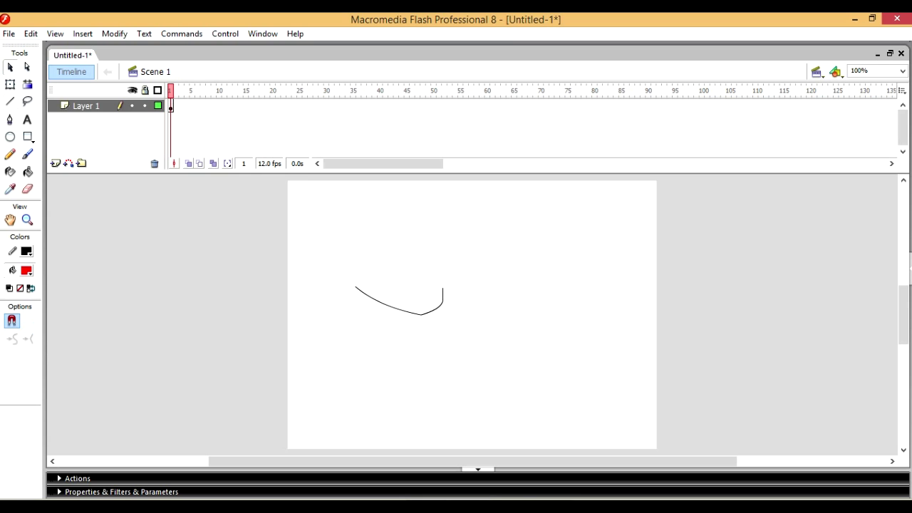
left_click_drag(443, 295, 446, 296)
key("alt+Tab")
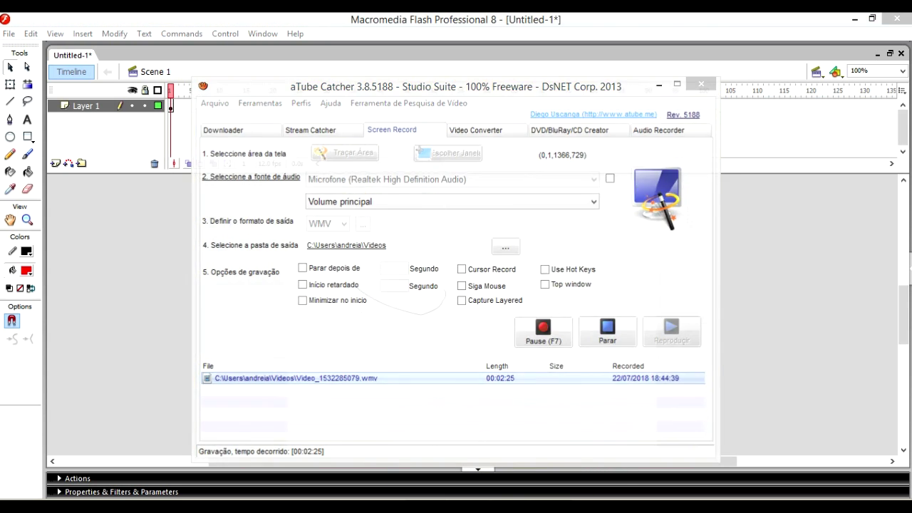
key("alt+Tab")
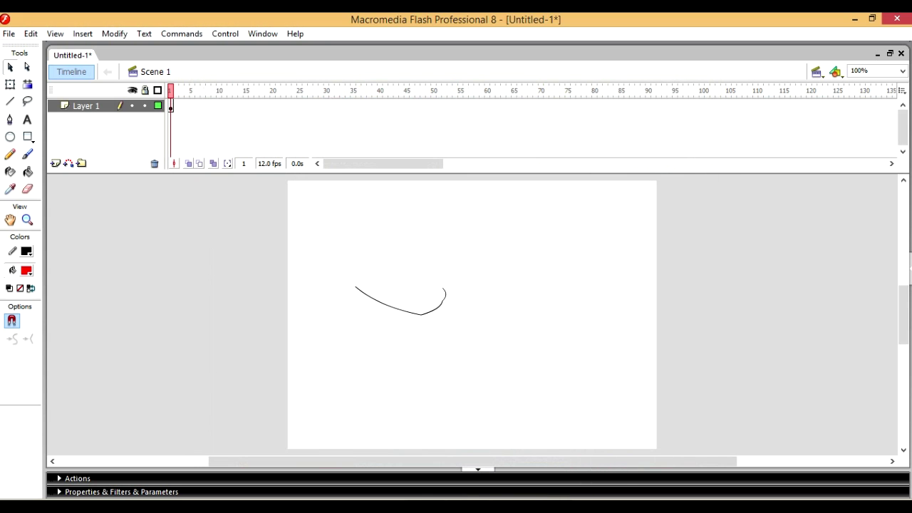
Check the chibi reference picture, then draw a short line straight up from the hook
key("super+d")
key("alt+Tab")
key("alt+Tab")
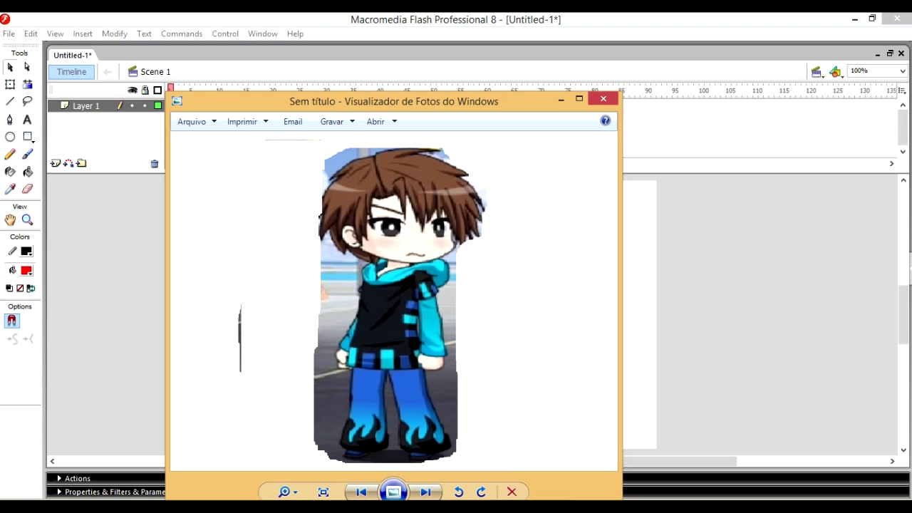
key("alt+Tab")
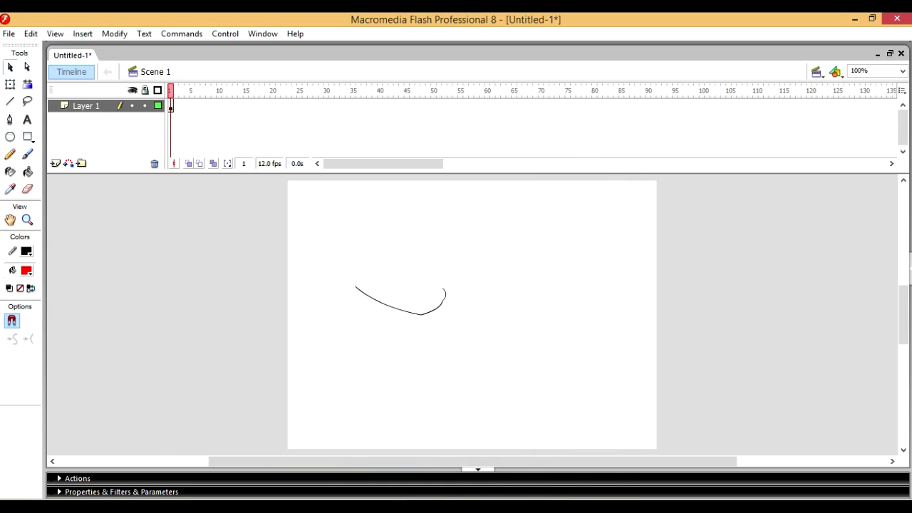
key("n")
left_click_drag(444, 288, 442, 278)
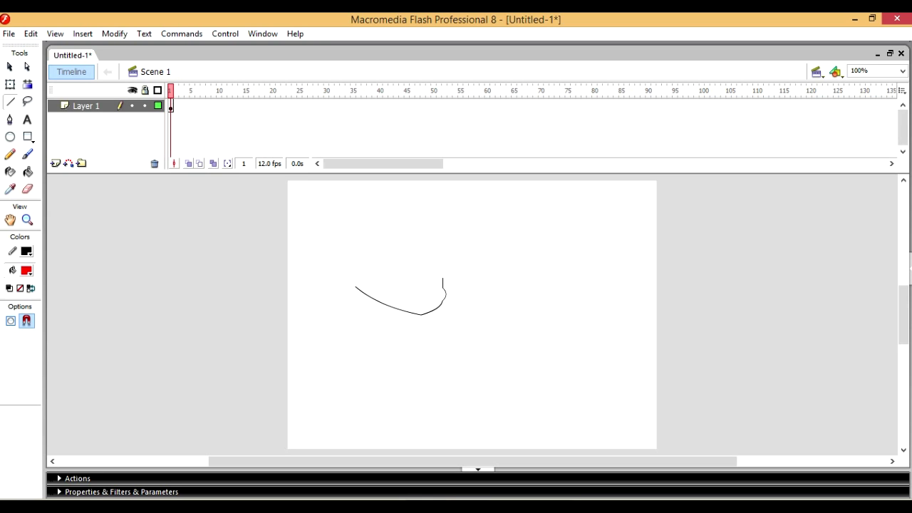
Extend the chin curve's left end with a short horizontal stroke hooking up-left
mouse_move(355, 287)
left_mouse_down()
mouse_move(336, 286)
mouse_move(348, 286)
left_mouse_up()
mouse_move(348, 287)
left_mouse_down()
mouse_move(348, 273)
mouse_move(339, 279)
left_mouse_up()
key("v")
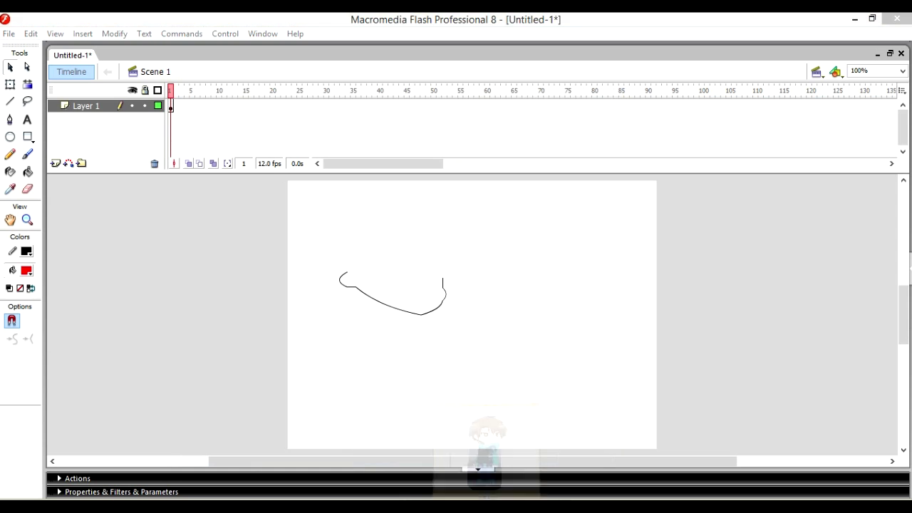
key("alt+Tab")
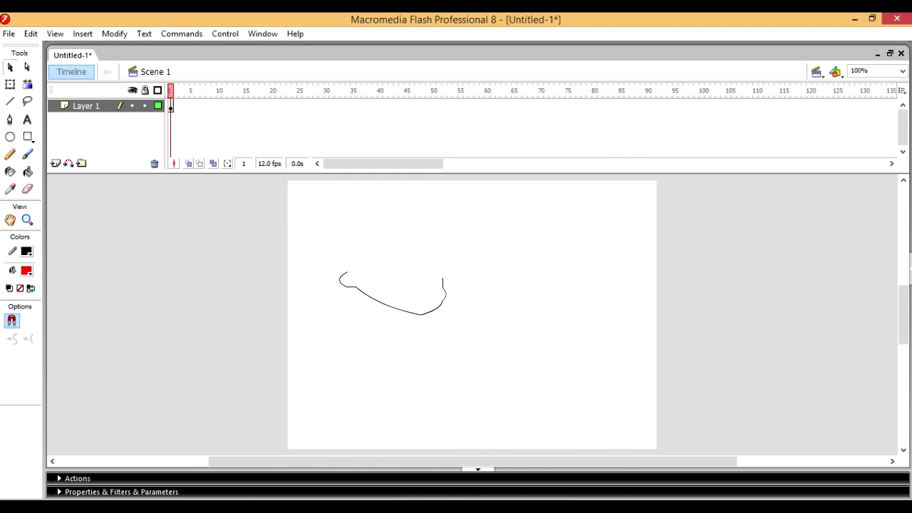
key("n")
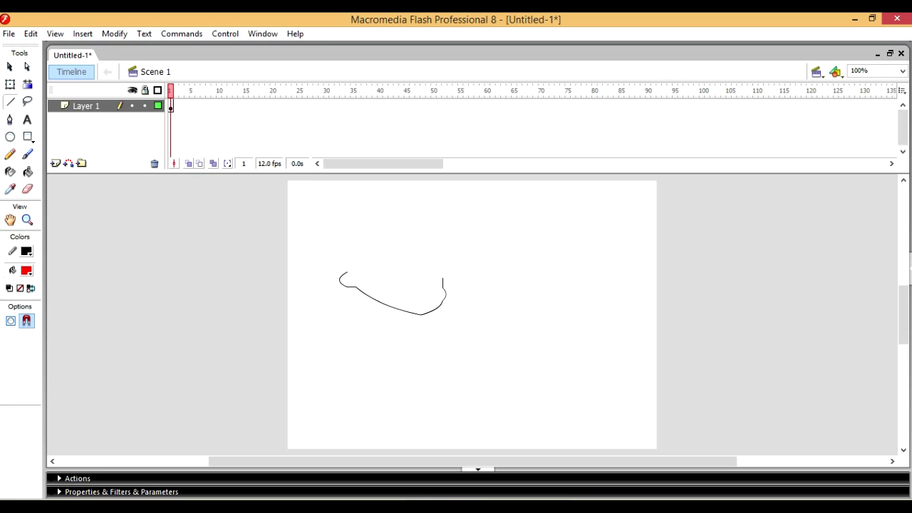
Draw zigzag hair spikes on the face's right side and a jagged fringe under the head's top
left_click_drag(443, 288, 453, 264)
mouse_move(453, 264)
left_mouse_down()
mouse_move(464, 278)
mouse_move(464, 252)
mouse_move(464, 263)
mouse_move(477, 245)
mouse_move(449, 226)
mouse_move(433, 226)
mouse_move(421, 240)
mouse_move(407, 225)
mouse_move(382, 245)
left_mouse_up()
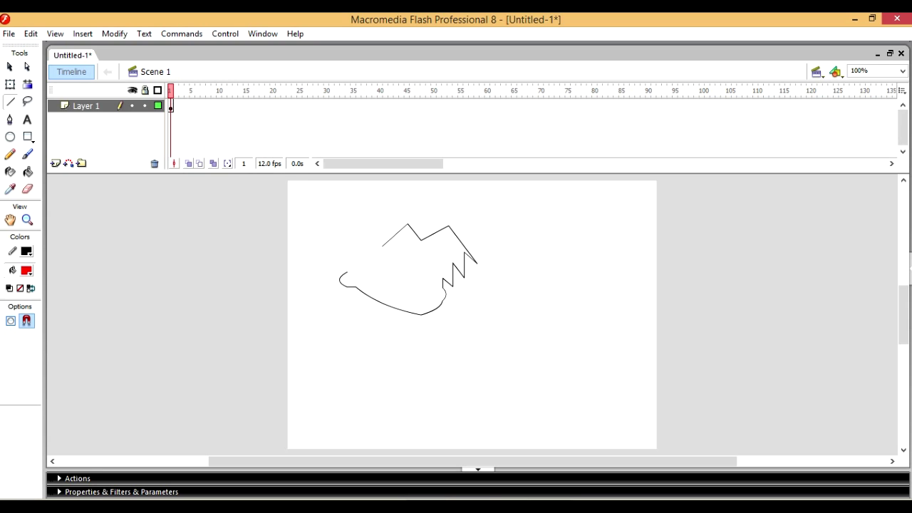
key("ctrl+z")
key("ctrl+z")
key("ctrl+z")
key("ctrl+z")
mouse_move(476, 263)
left_mouse_down()
mouse_move(459, 234)
mouse_move(357, 235)
mouse_move(348, 273)
left_mouse_up()
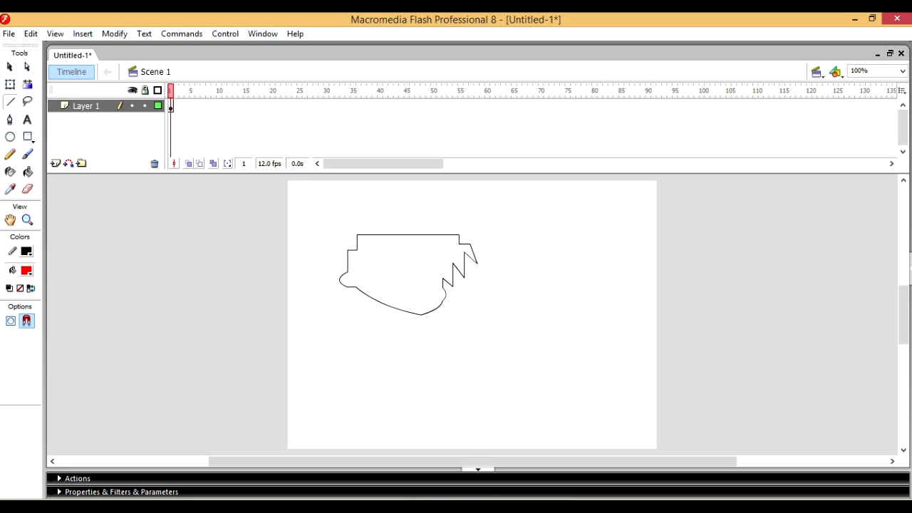
mouse_move(357, 234)
left_mouse_down()
mouse_move(376, 255)
mouse_move(402, 242)
mouse_move(408, 253)
mouse_move(418, 234)
mouse_move(431, 251)
mouse_move(438, 234)
mouse_move(457, 253)
left_mouse_up()
Close the head's left edge, redraw the top hair strands, and erase the straight line above the fringe
key("ctrl+z")
left_click_drag(348, 250, 348, 272)
left_click_drag(348, 250, 335, 235)
key("ctrl+z")
mouse_move(348, 251)
left_mouse_down()
mouse_move(335, 256)
mouse_move(336, 241)
mouse_move(324, 242)
mouse_move(332, 211)
mouse_move(323, 209)
mouse_move(374, 210)
mouse_move(392, 199)
mouse_move(421, 209)
mouse_move(403, 209)
mouse_move(430, 198)
mouse_move(455, 218)
mouse_move(589, 266)
mouse_move(471, 245)
left_mouse_up()
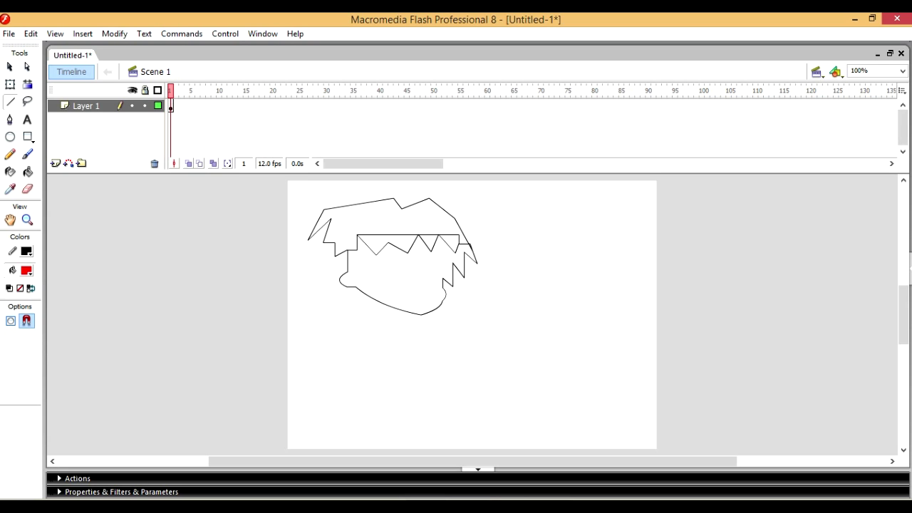
key("e")
left_click_drag(357, 238, 447, 235)
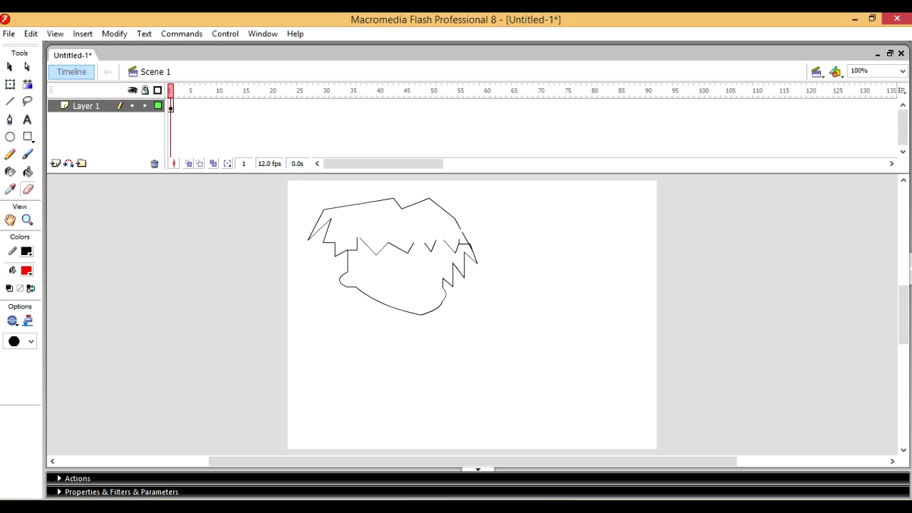
Add a short vertical strand and a diagonal strand inside the fringe gap
key("n")
left_click_drag(435, 241, 436, 233)
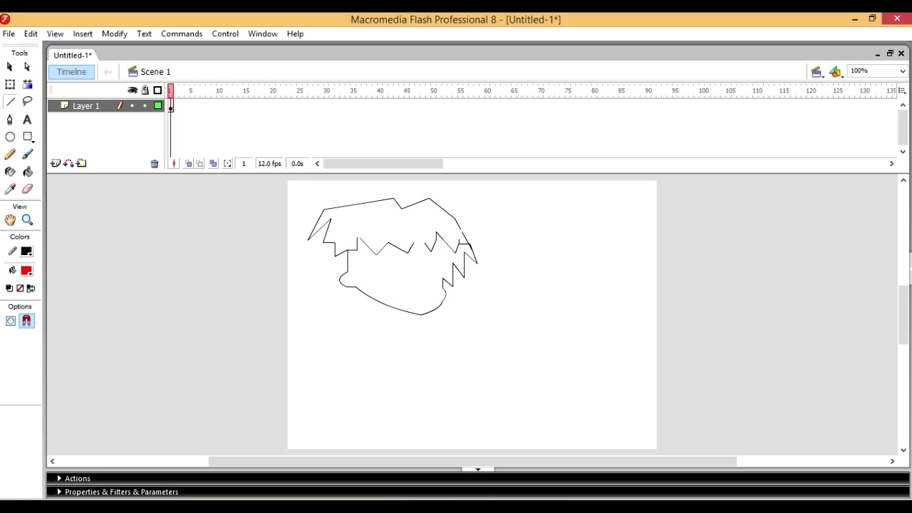
left_click_drag(426, 245, 412, 235)
Draw a neck line under the chin and a boxy torso from three connected lines
mouse_move(397, 327)
left_mouse_down()
mouse_move(397, 309)
mouse_move(415, 313)
left_mouse_up()
left_click_drag(416, 324, 481, 398)
left_click_drag(481, 399, 345, 398)
left_click_drag(346, 398, 398, 327)
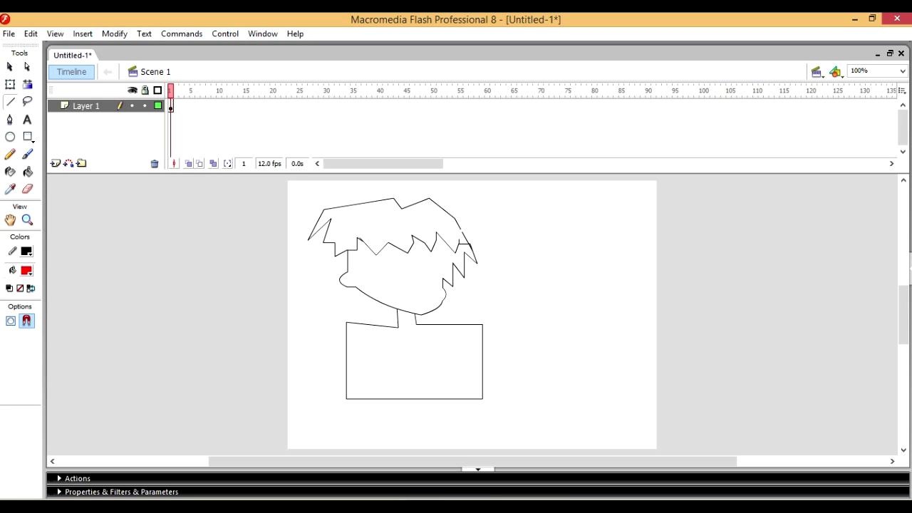
Create a text field inside the body rectangle and widen it to a fixed width
key("t")
left_click(369, 342)
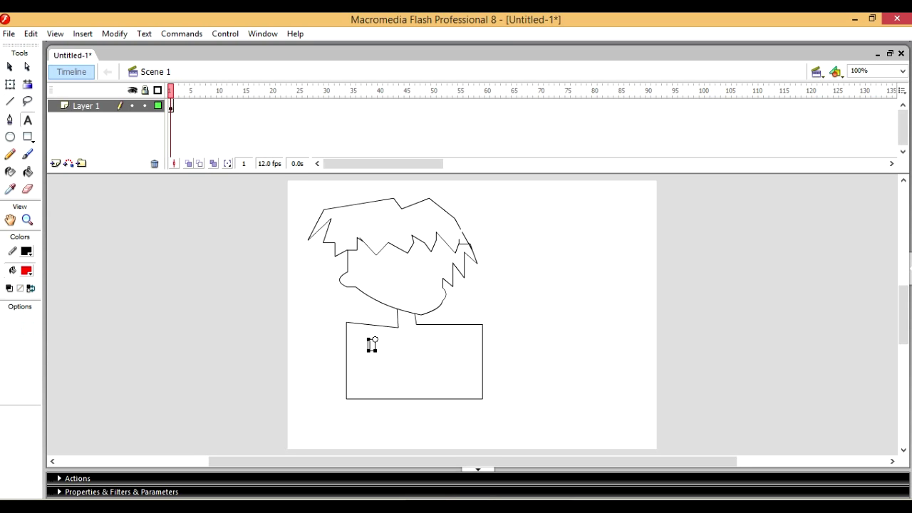
left_click_drag(375, 340, 468, 340)
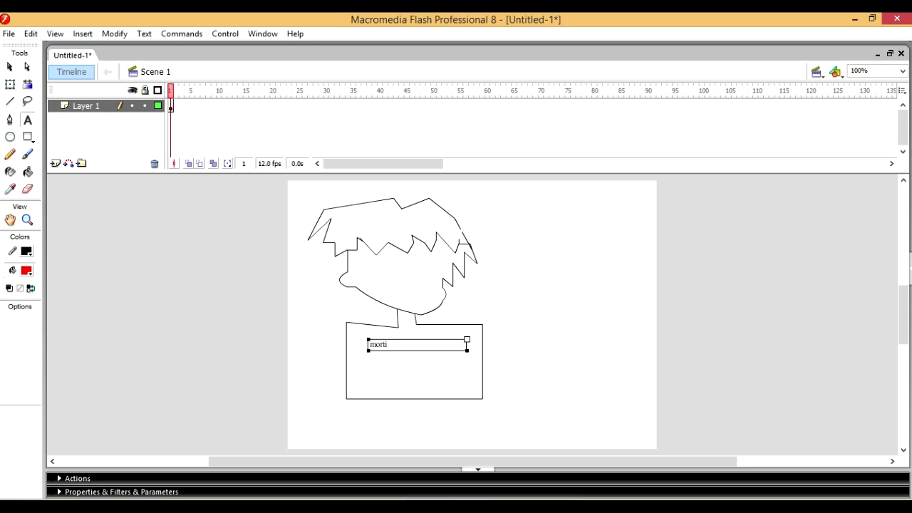
Type some test lines in the text box, then clear them so it's empty
type("e")
key("Return")
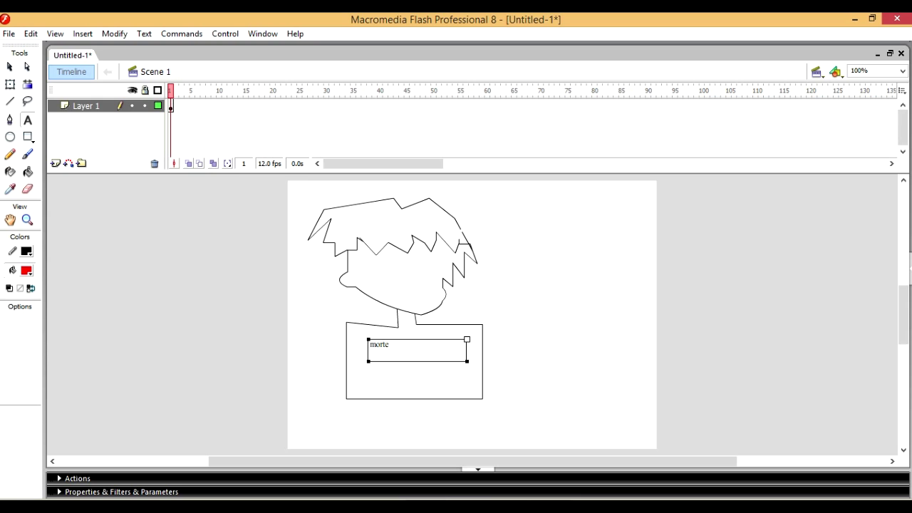
type("a")
type("t")
type("o")
key("Return")
key("Return")
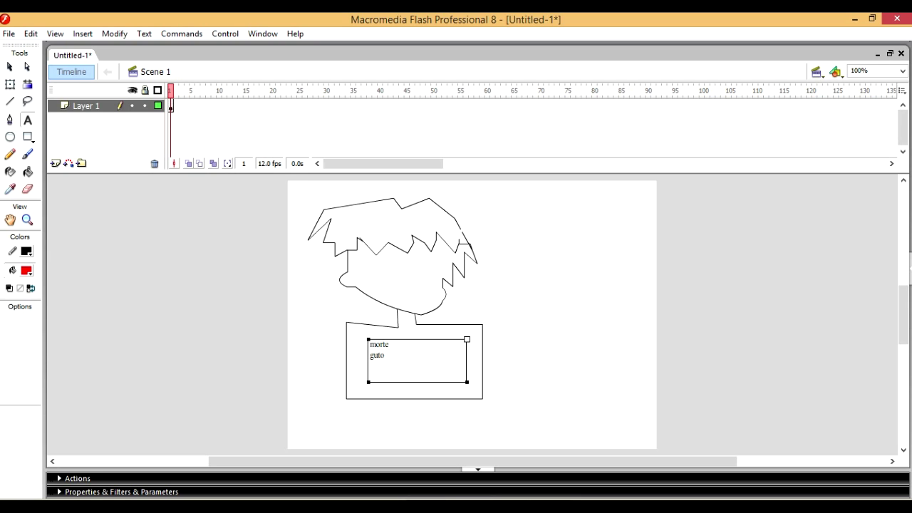
key("ctrl+a")
key("BackSpace")
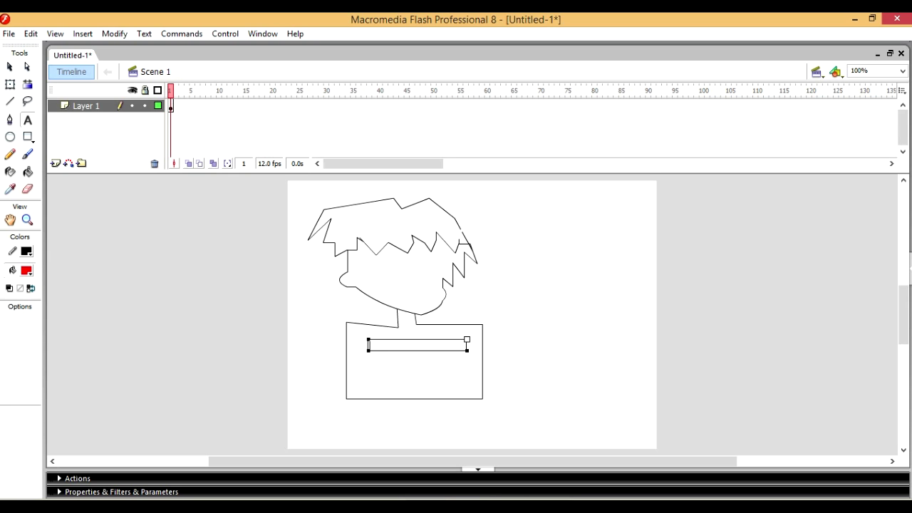
Type 'morte' and the start of the person's name, fixing extra spaces and typos
type("morte")
key("BackSpace")
key("BackSpace")
type("e")
type(" a")
Finish typing the person's surname in the body label and exit text editing
key("Return")
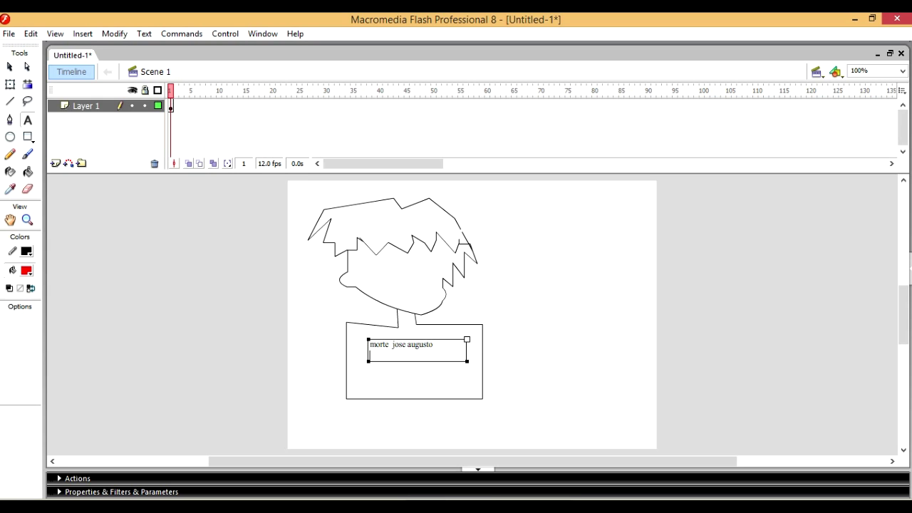
key("Escape")
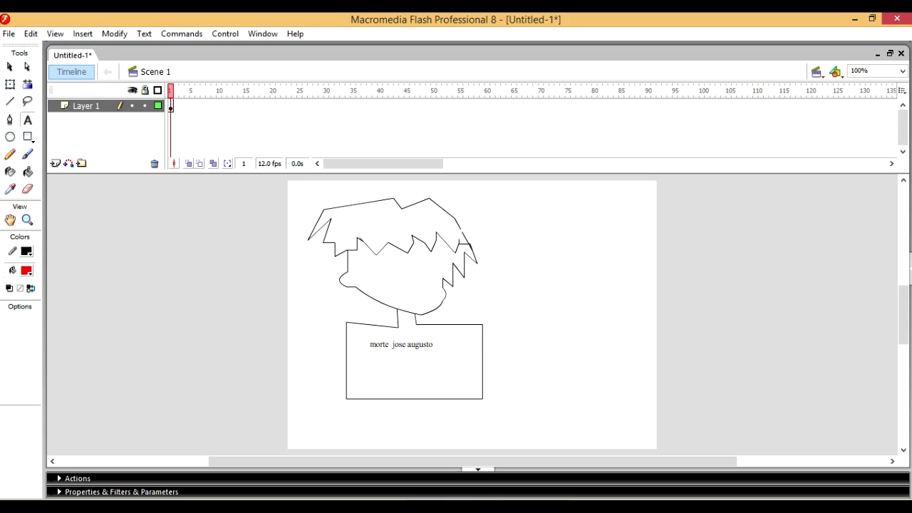